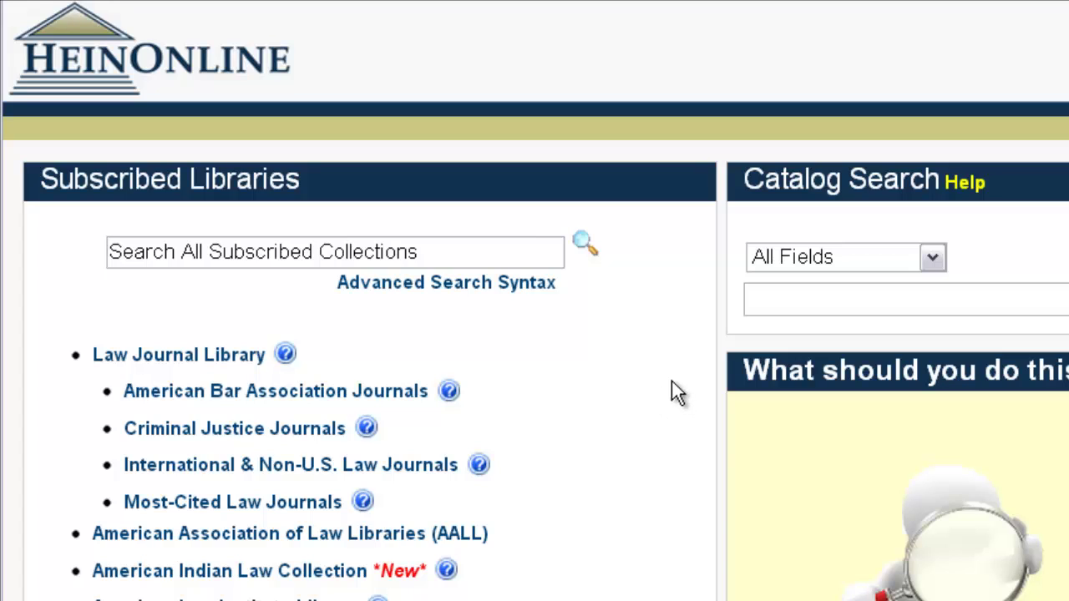
- Enter the proximity query "unauthorized immigrants court"~10 in the Search All Subscribed Collections box
{"action": "left_click", "coordinate": [453, 254]}
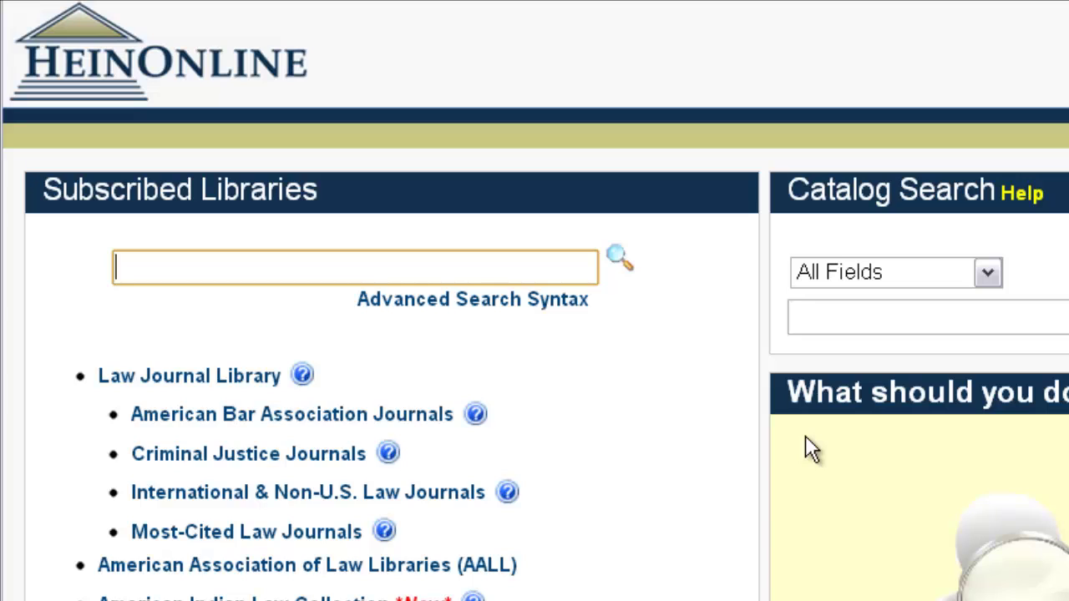
{"action": "type", "text": "\"u"}
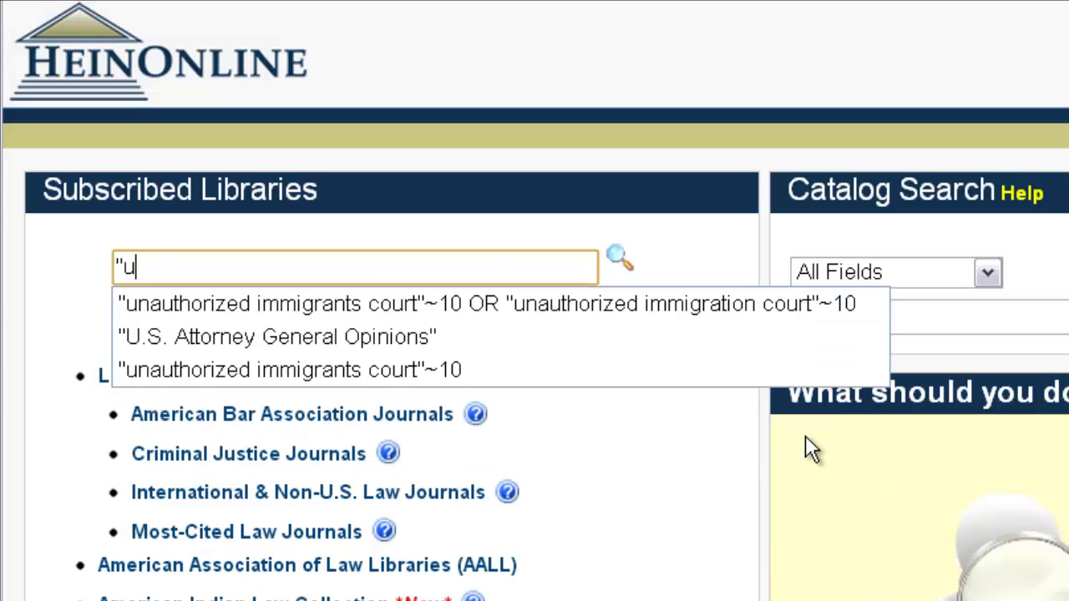
{"action": "type", "text": "nauthori"}
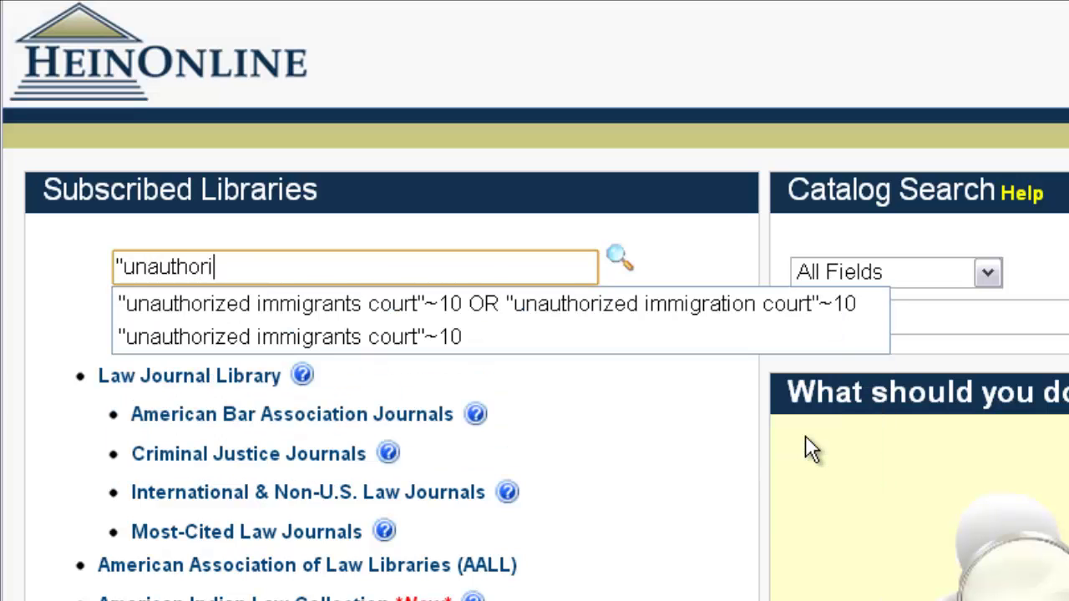
{"action": "type", "text": "zed immigrants"}
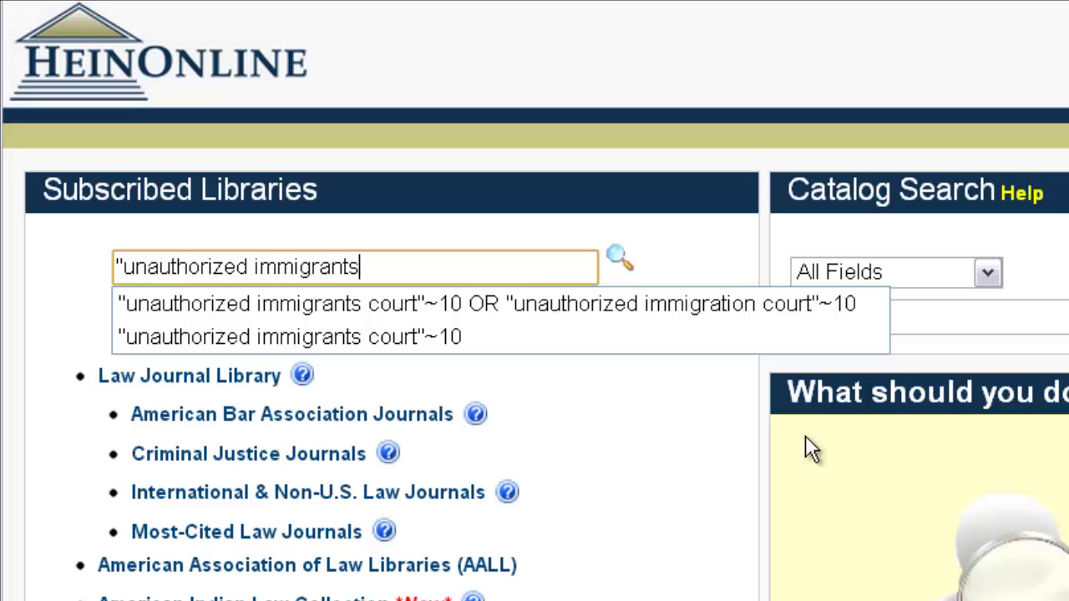
{"action": "type", "text": " court\""}
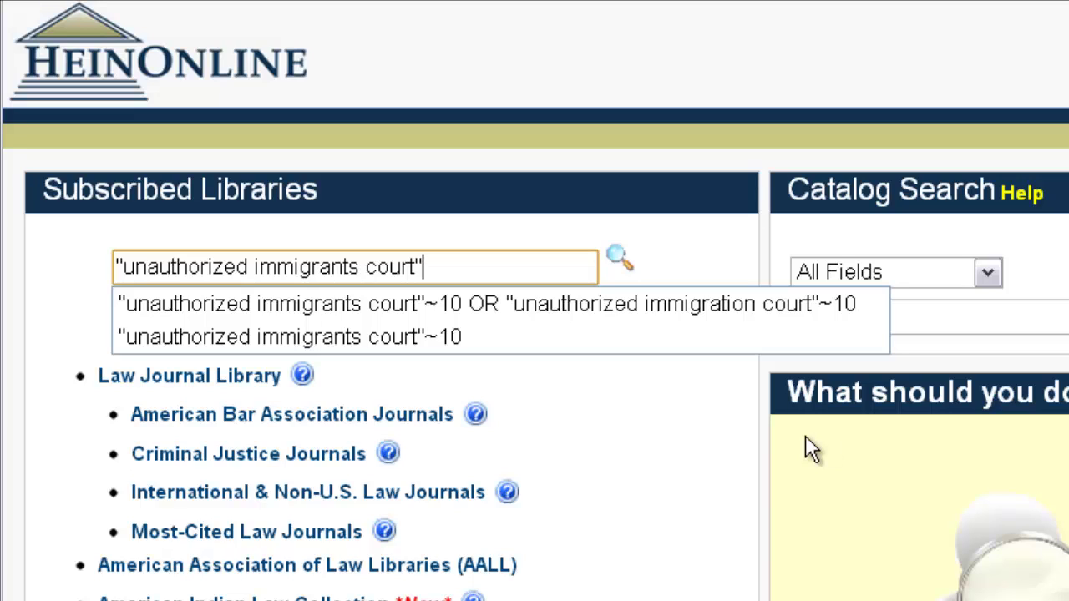
{"action": "type", "text": "~10"}
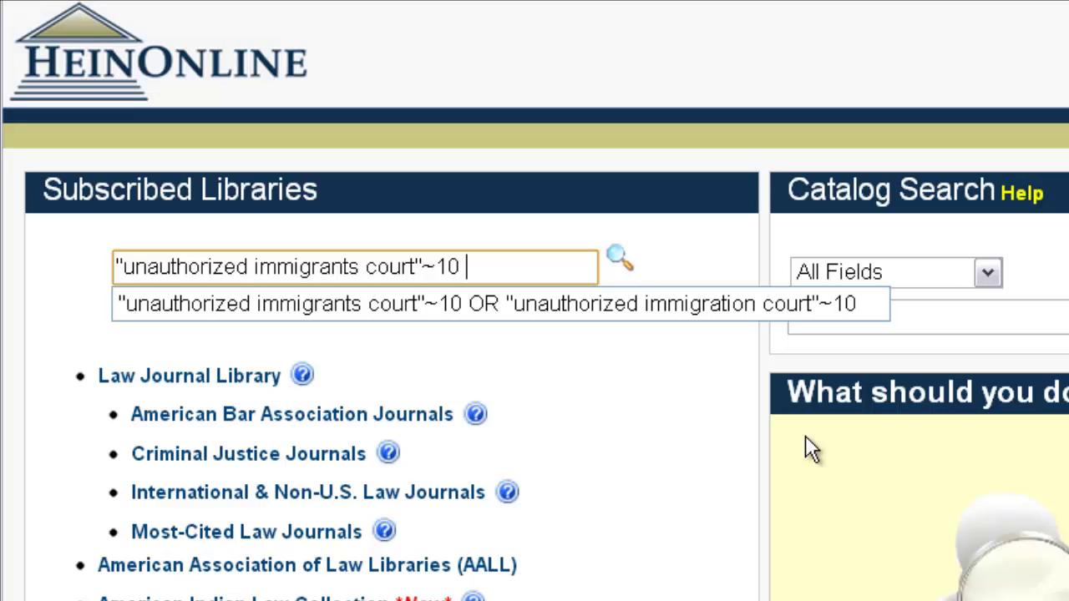
- Append OR "unauthorized immigration court"~10 to the query and dismiss the past-suggestions list
{"action": "type", "text": "OR \""}
{"action": "type", "text": "unauthoriz"}
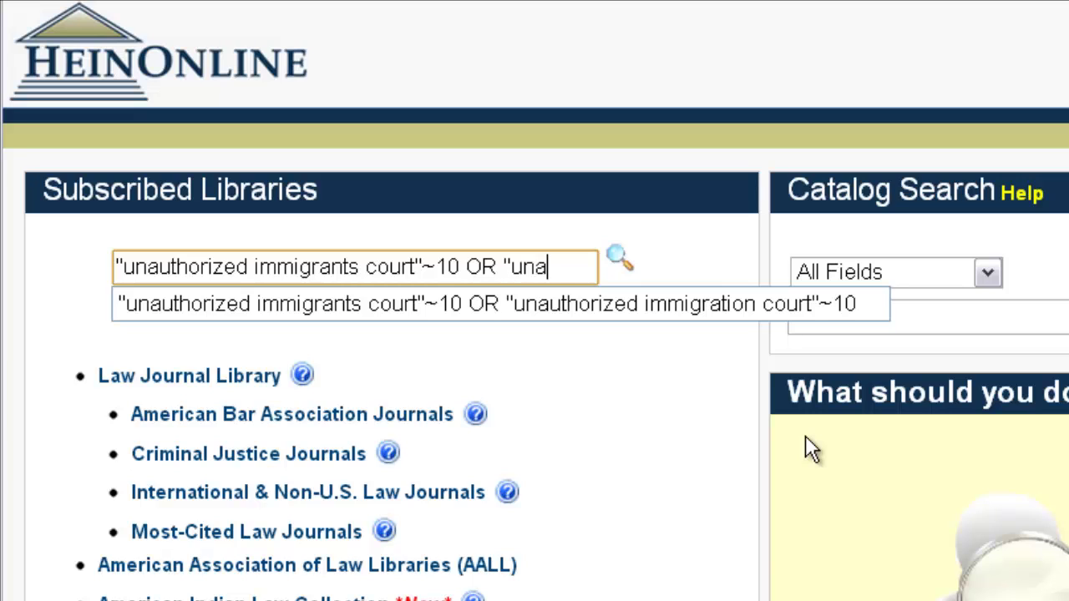
{"action": "type", "text": "ed immig"}
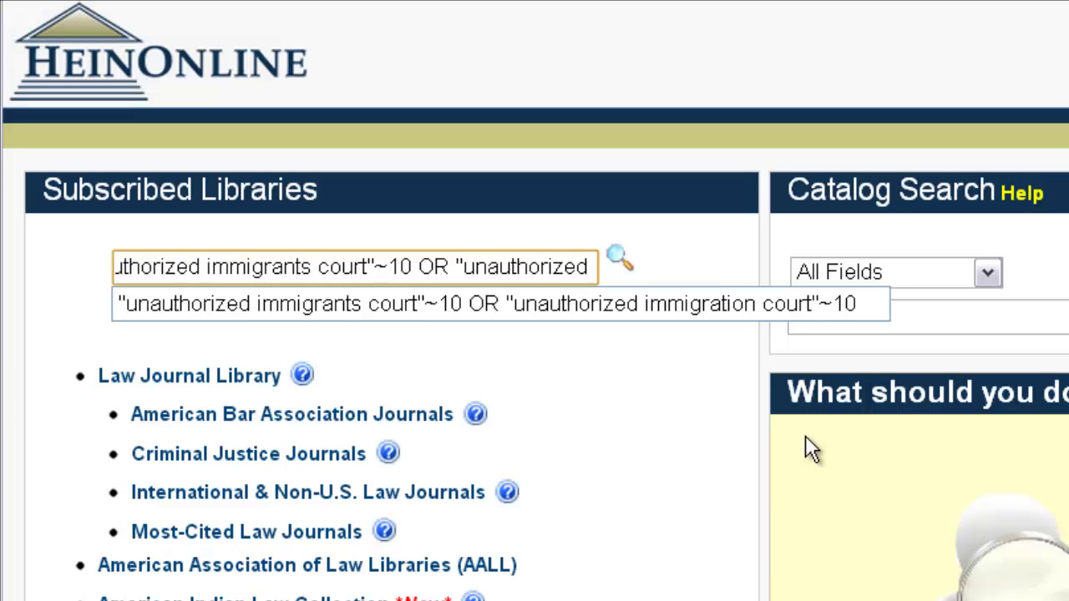
{"action": "type", "text": "ration"}
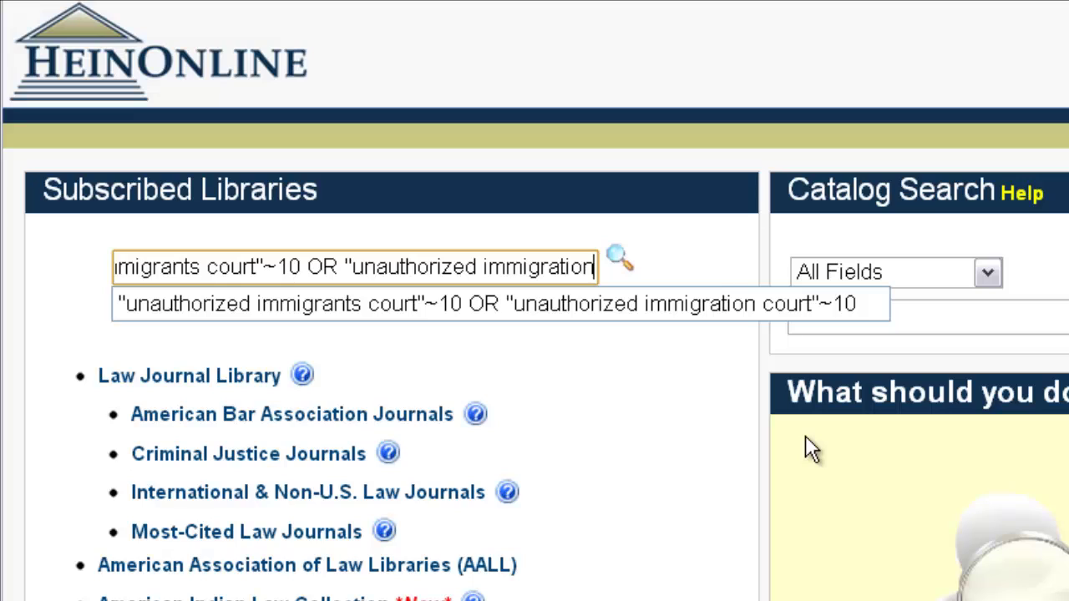
{"action": "type", "text": " court\""}
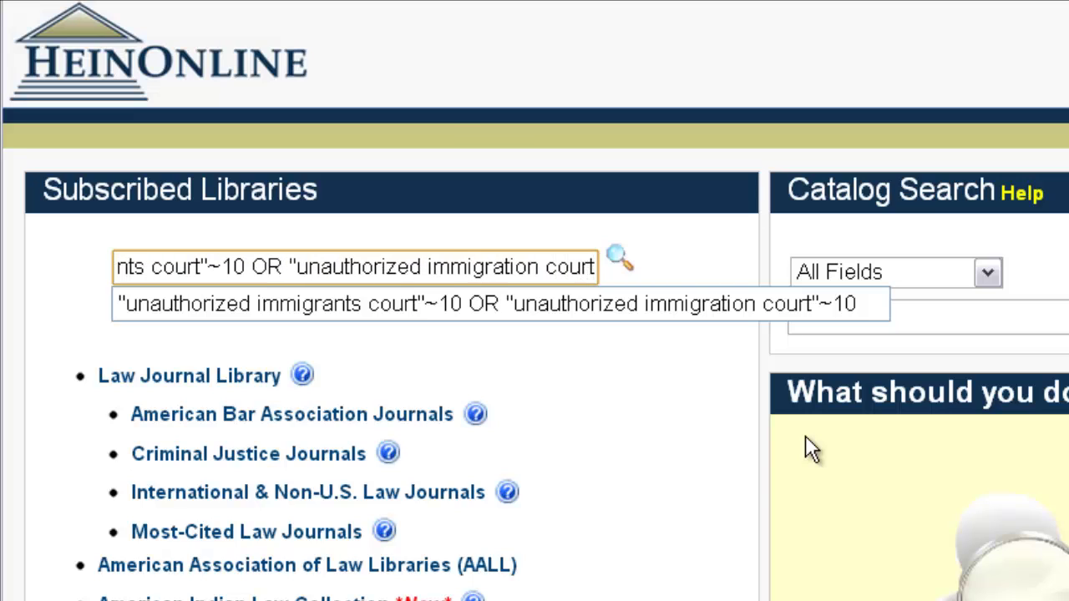
{"action": "type", "text": "~10"}
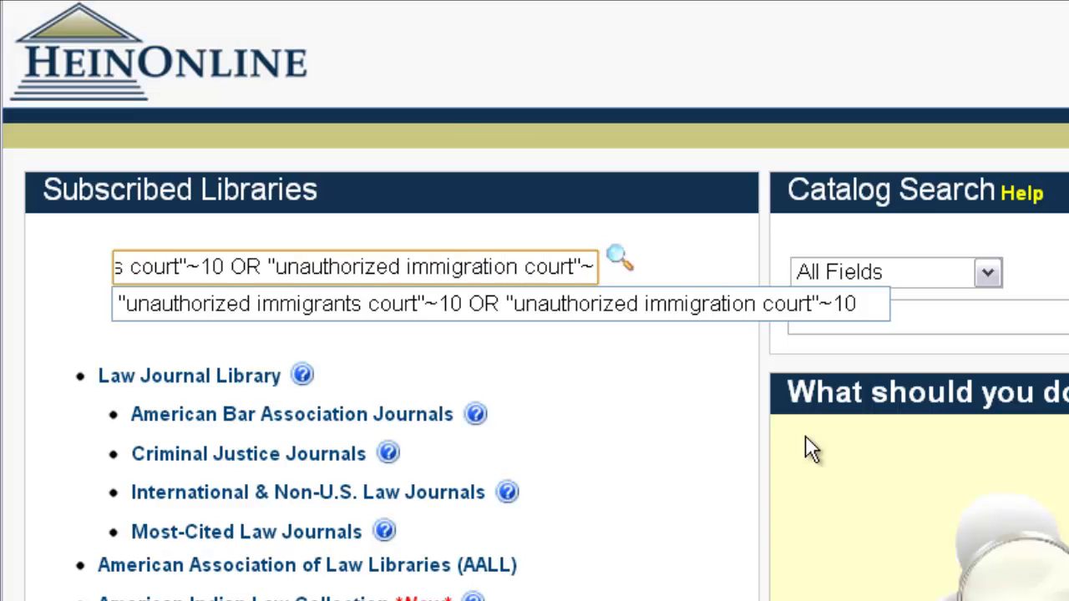
{"action": "left_click", "coordinate": [805, 435]}
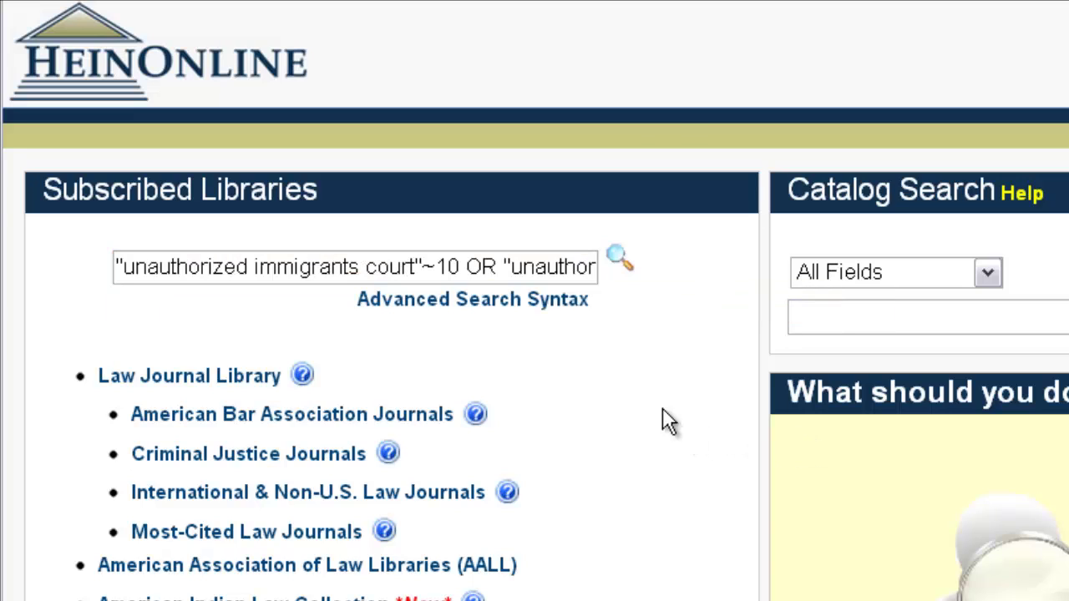
- Run the combined proximity search and highlight the full query on the 66-result page
{"action": "left_click", "coordinate": [633, 267]}
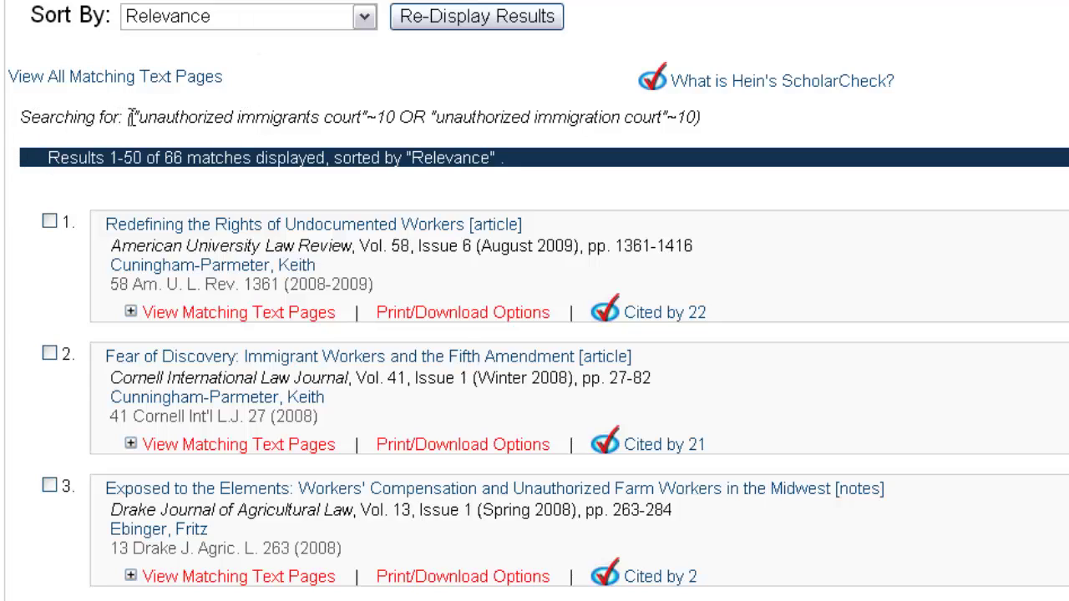
{"action": "left_click_drag", "start_coordinate": [131, 117], "coordinate": [712, 121]}
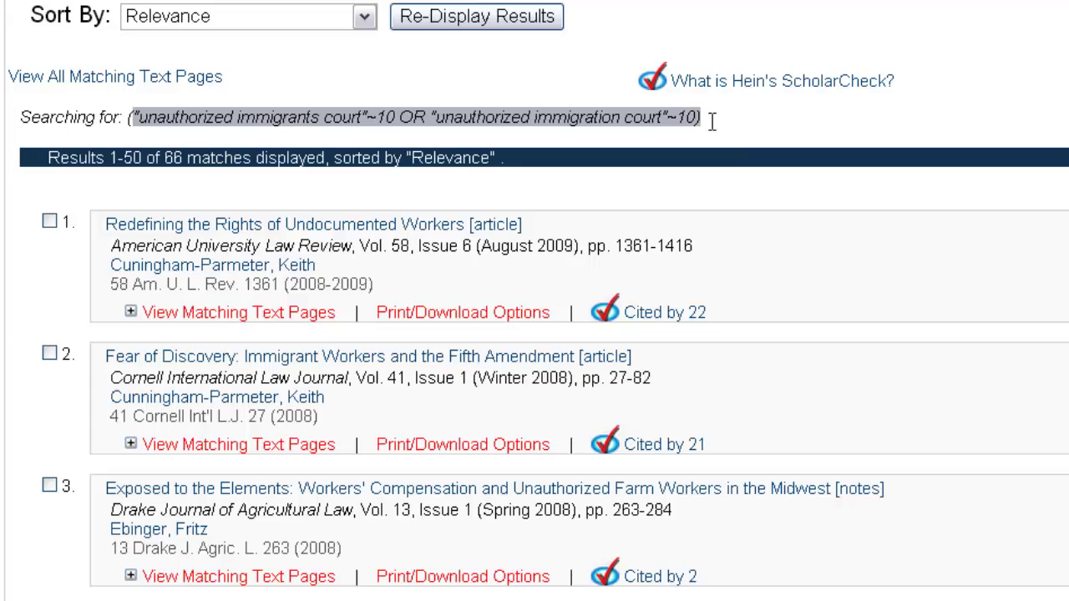
{"action": "left_click", "coordinate": [720, 121]}
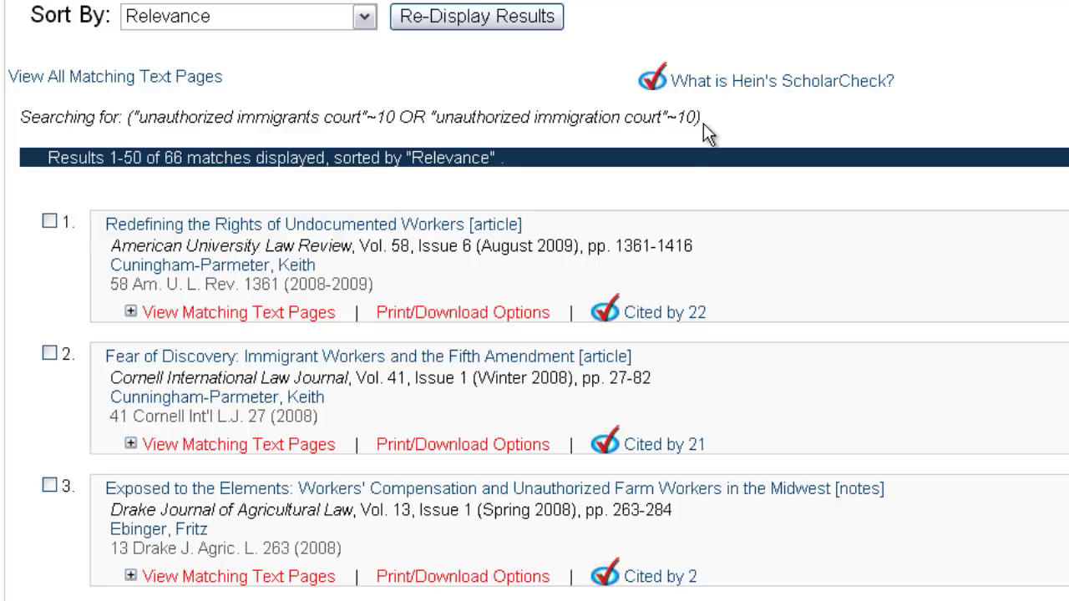
- Highlight the word "immigrants" in the displayed search query
{"action": "left_click_drag", "start_coordinate": [322, 117], "coordinate": [313, 117]}
{"action": "left_click_drag", "start_coordinate": [320, 117], "coordinate": [238, 117]}
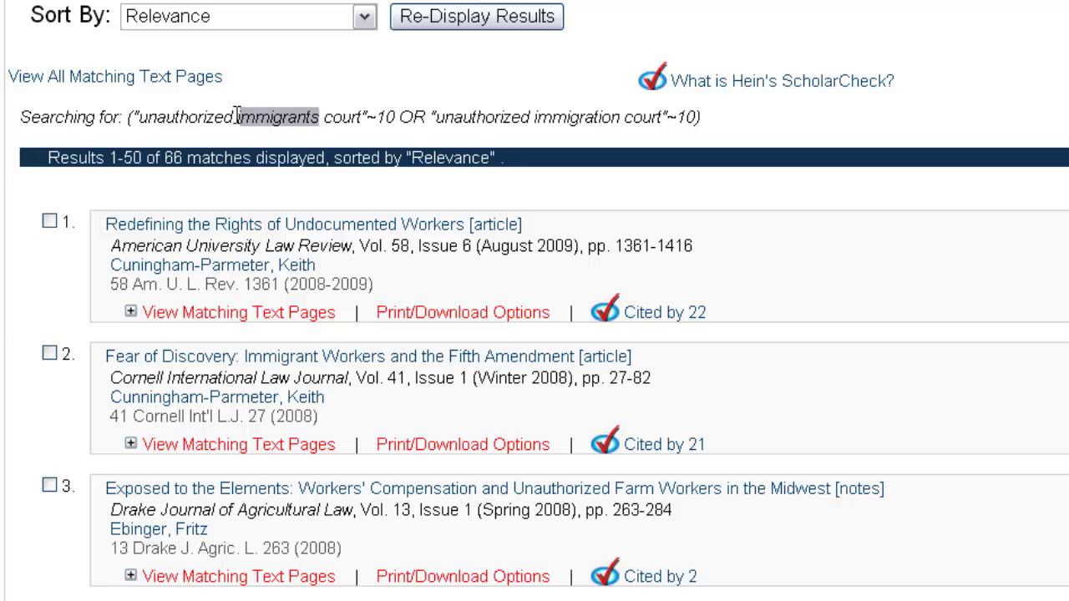
{"action": "left_click", "coordinate": [306, 132]}
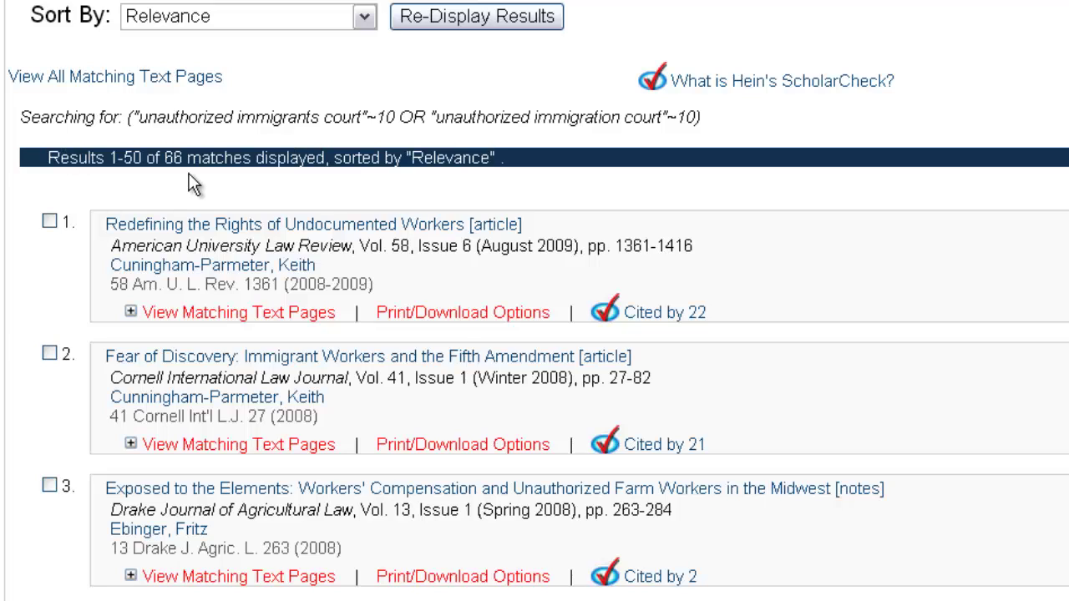
{"action": "left_click", "coordinate": [307, 315]}
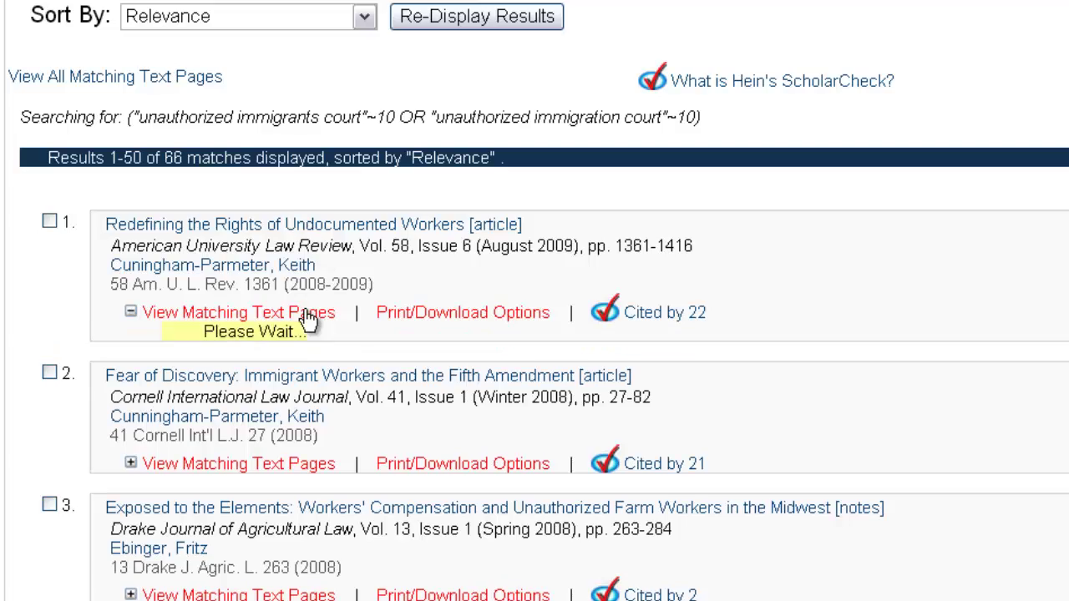
{"action": "scroll", "coordinate": [20, 227], "scroll_direction": "down", "scroll_amount": 3}
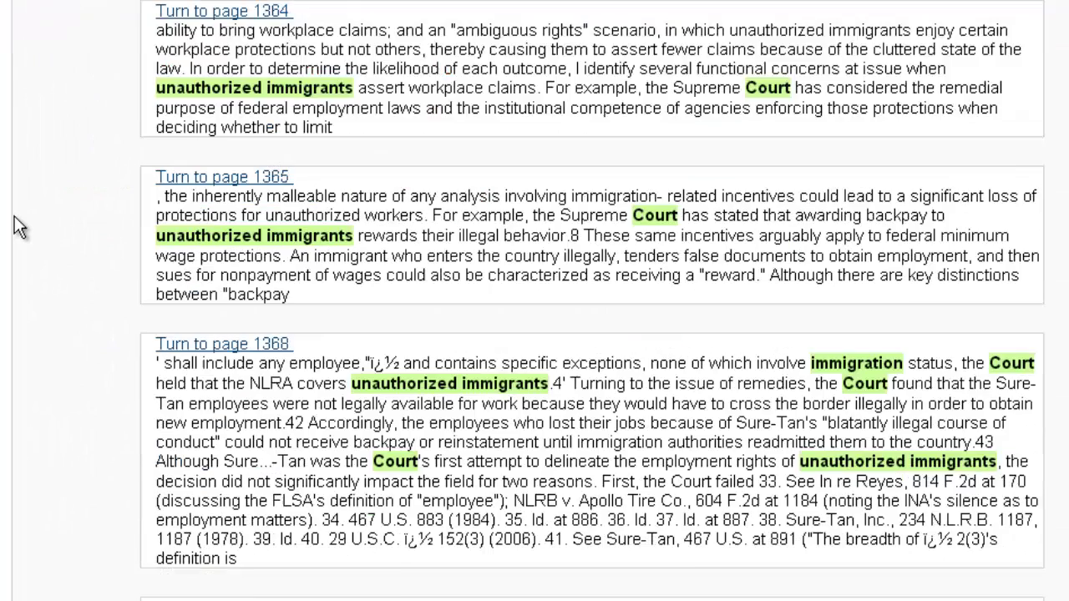
{"action": "scroll", "coordinate": [20, 228], "scroll_direction": "down", "scroll_amount": 3}
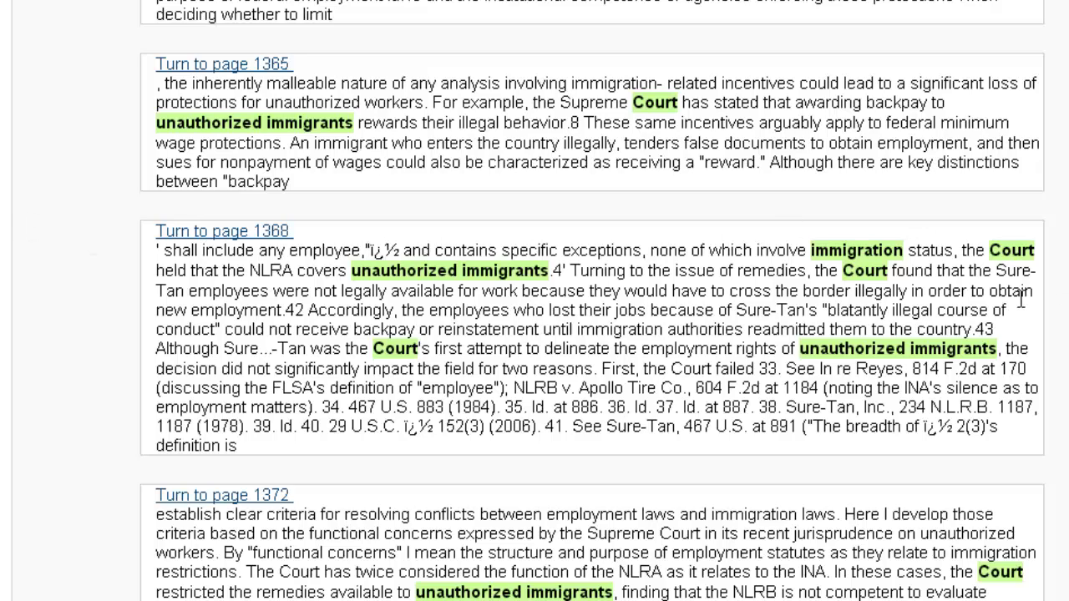
{"action": "scroll", "coordinate": [1020, 299], "scroll_direction": "up", "scroll_amount": 5}
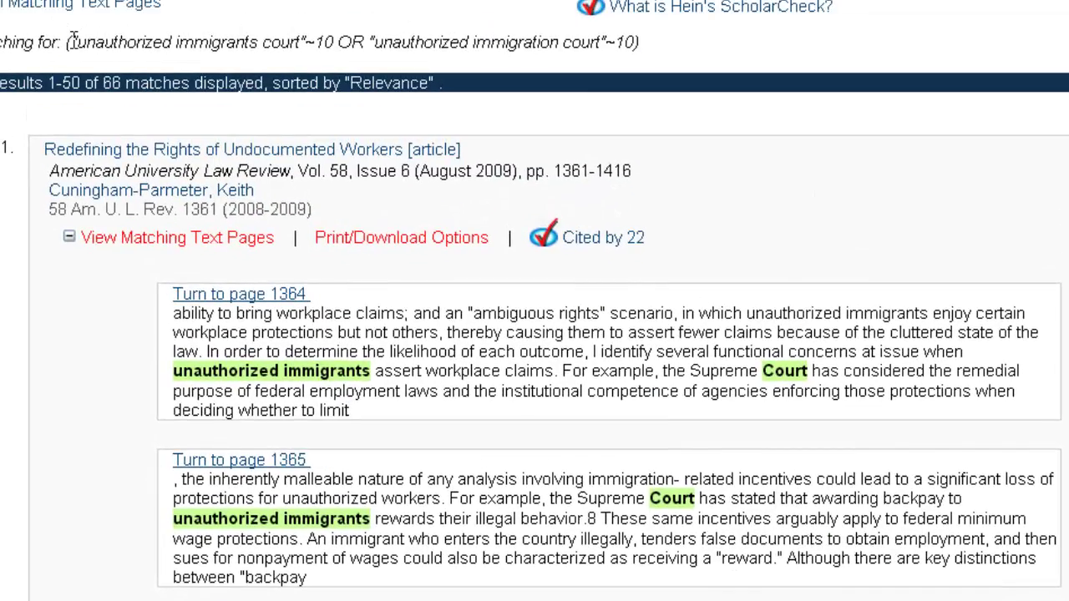
{"action": "left_click_drag", "start_coordinate": [70, 24], "coordinate": [623, 32]}
{"action": "left_click", "coordinate": [673, 60]}
{"action": "left_click_drag", "start_coordinate": [647, 46], "coordinate": [372, 35]}
{"action": "left_click_drag", "start_coordinate": [306, 42], "coordinate": [77, 42]}
{"action": "left_click", "coordinate": [326, 42]}
{"action": "scroll", "coordinate": [616, 437], "scroll_direction": "down", "scroll_amount": 5}
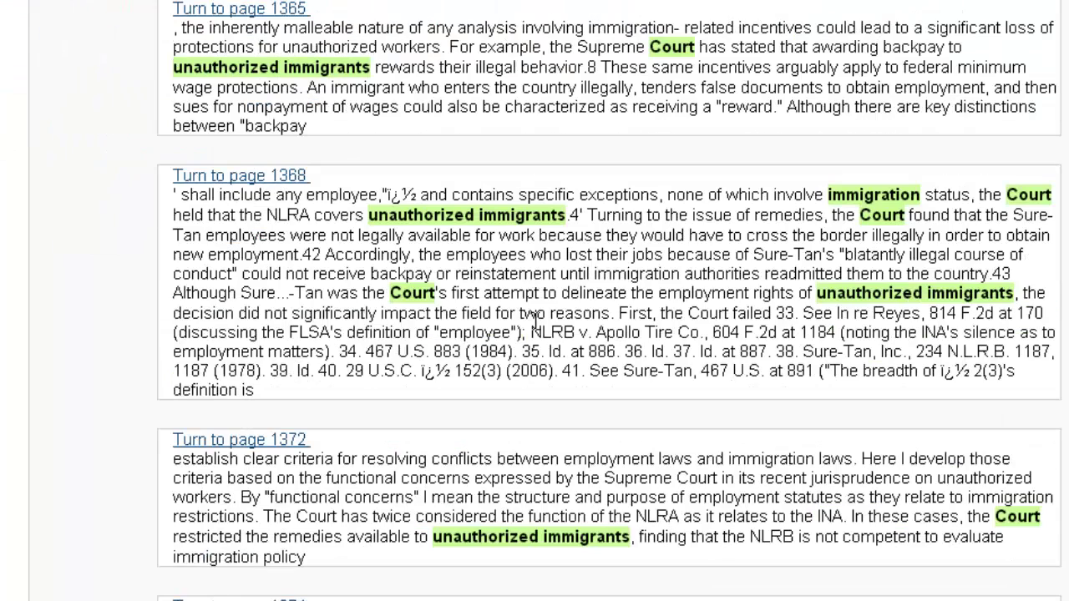
{"action": "double_click", "coordinate": [844, 194]}
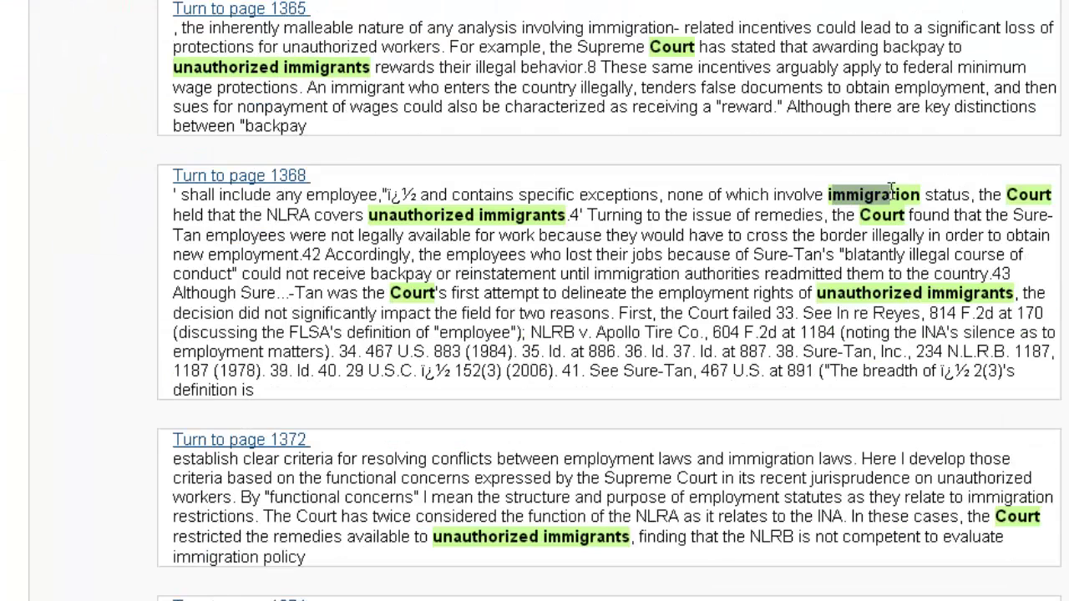
{"action": "double_click", "coordinate": [1017, 194]}
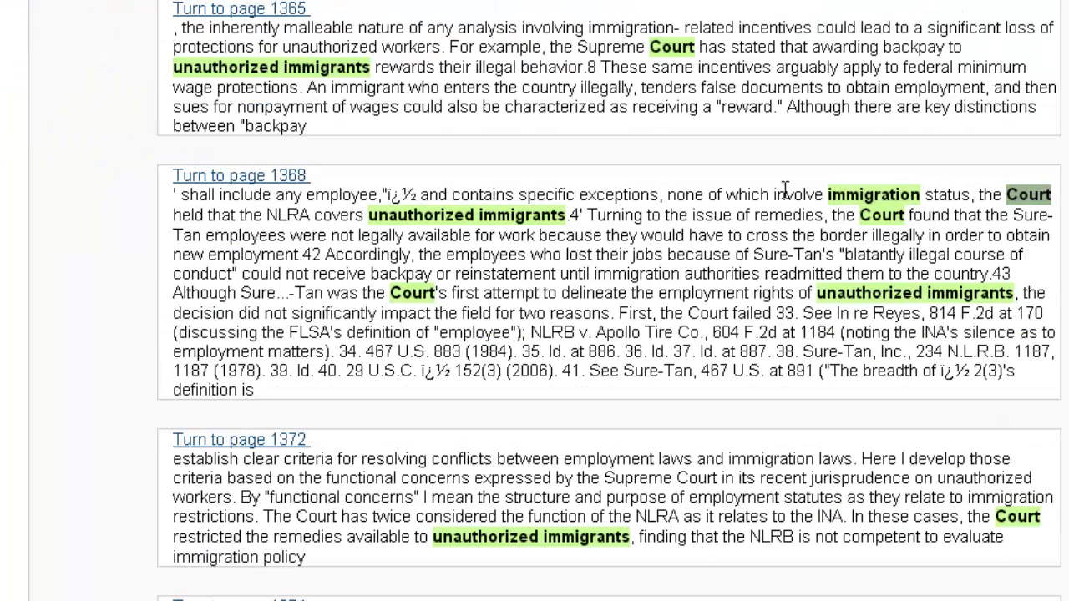
{"action": "left_click", "coordinate": [564, 212]}
{"action": "left_click_drag", "start_coordinate": [564, 212], "coordinate": [369, 214]}
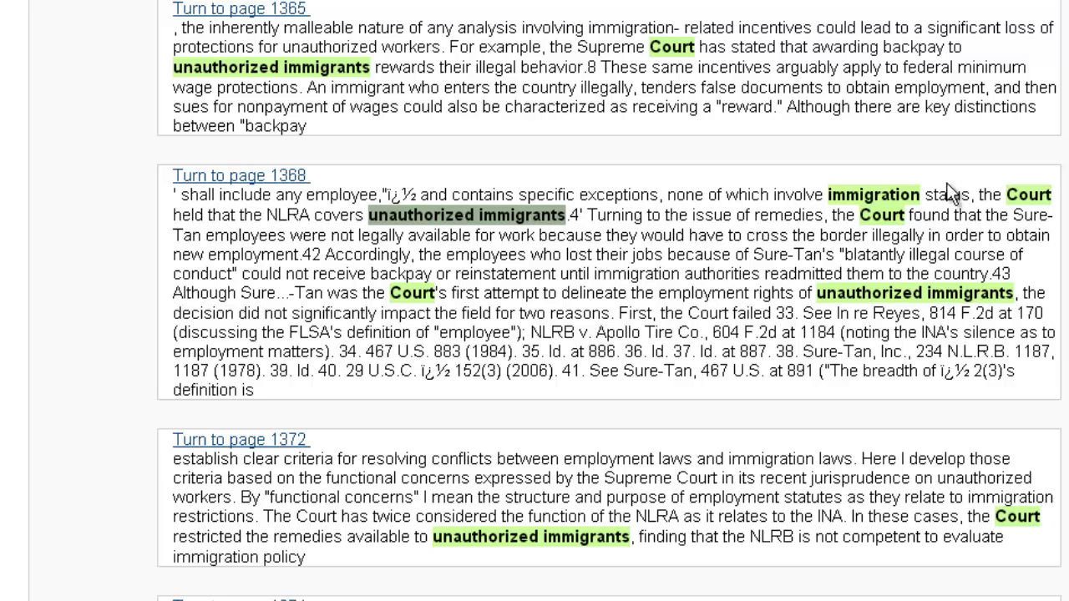
{"action": "scroll", "coordinate": [977, 231], "scroll_direction": "up", "scroll_amount": 6}
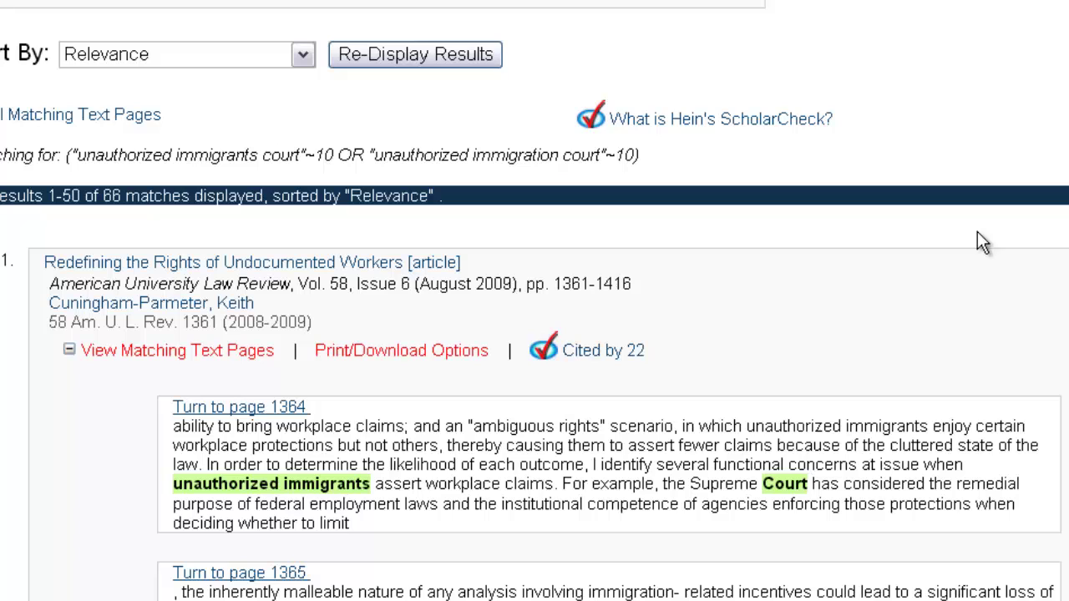
{"action": "left_click", "coordinate": [190, 354]}
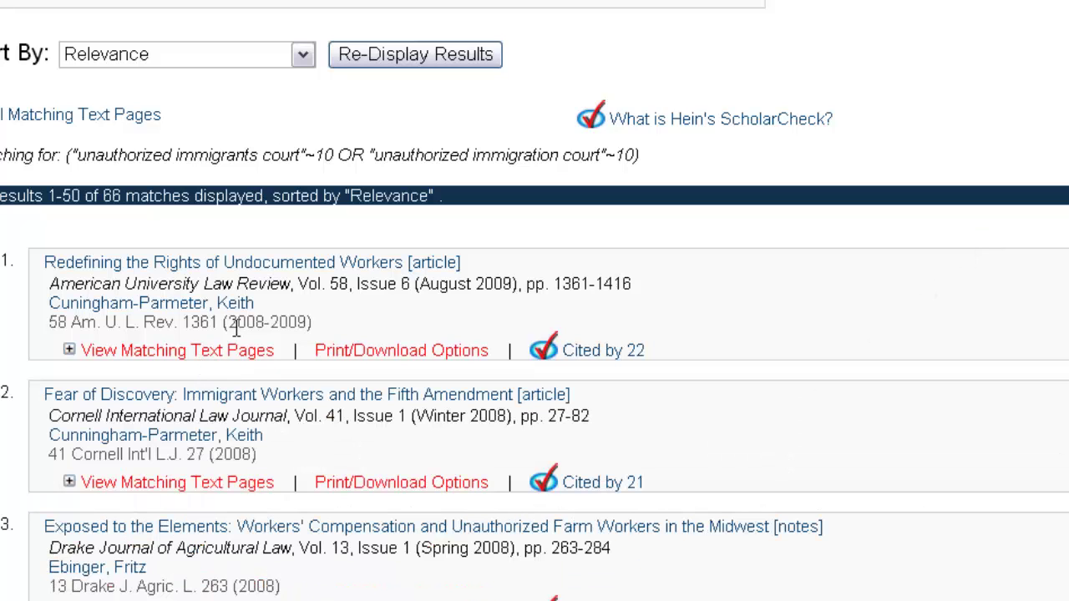